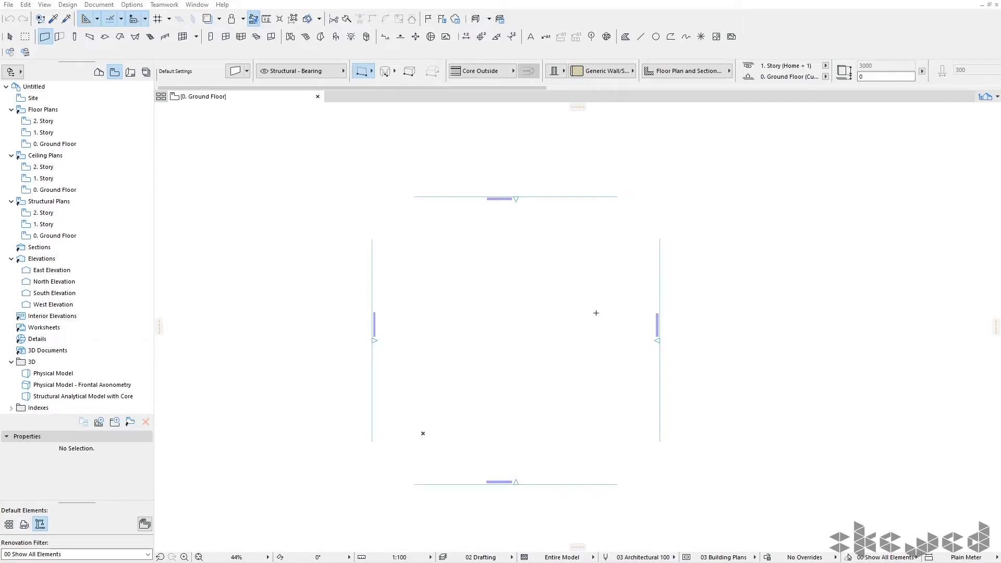
# Review the ARCHICAD Classification tree, then confirm wall defaults use the ARCHICAD Classification v2.0 Wall class
pyautogui.click(131, 6)
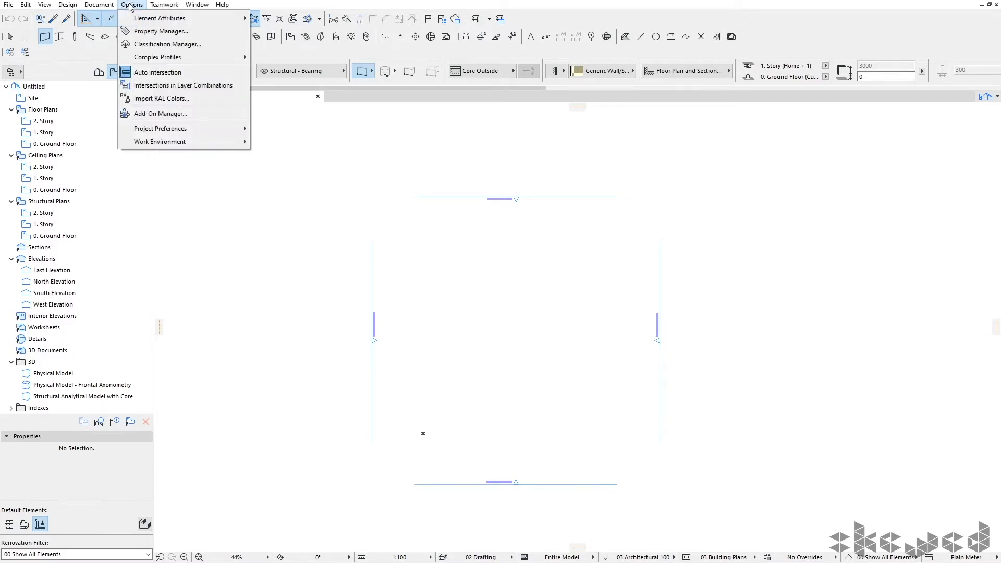
pyautogui.click(152, 45)
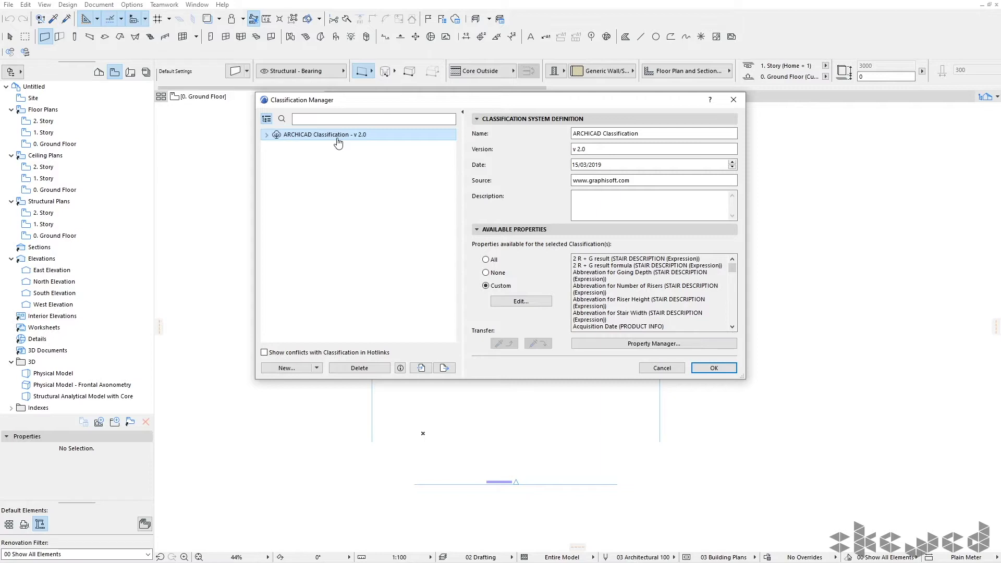
pyautogui.click(266, 135)
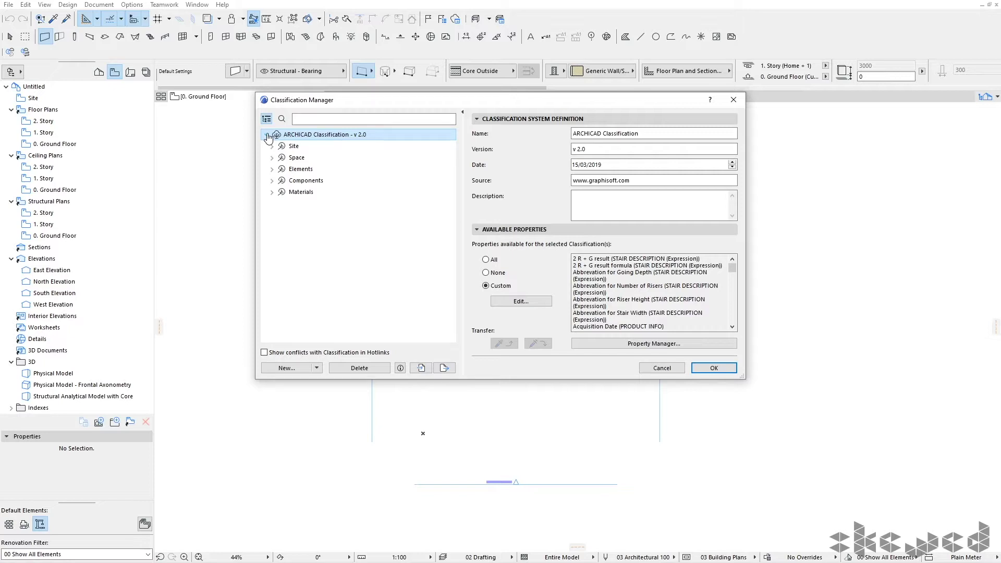
pyautogui.click(267, 135)
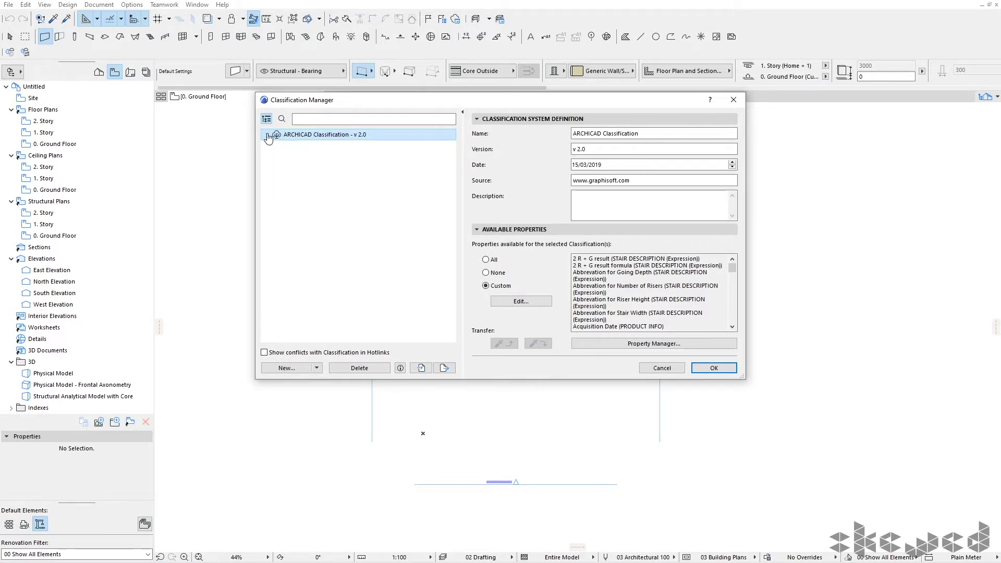
pyautogui.click(715, 368)
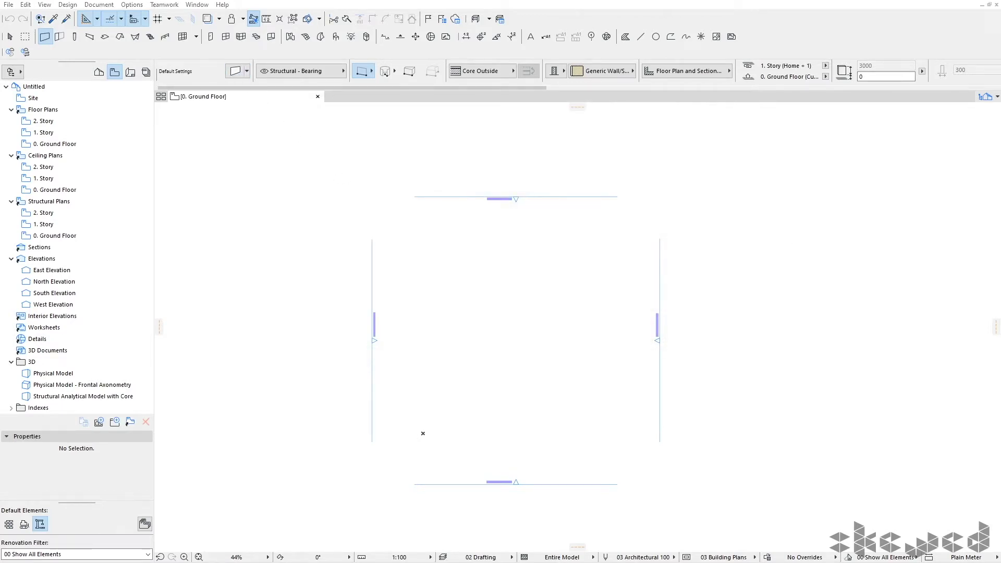
pyautogui.hotkey('ctrl', 't')
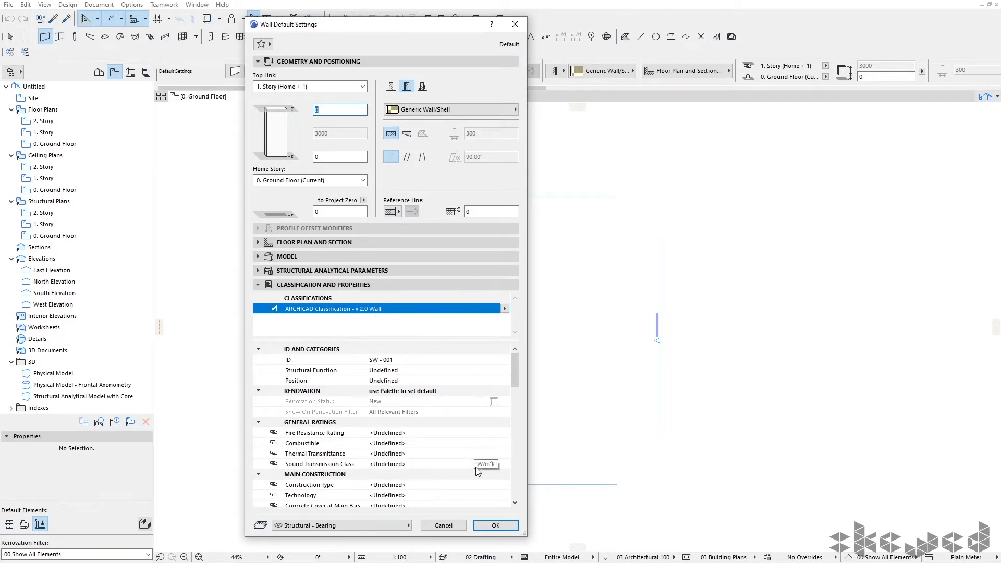
pyautogui.click(495, 525)
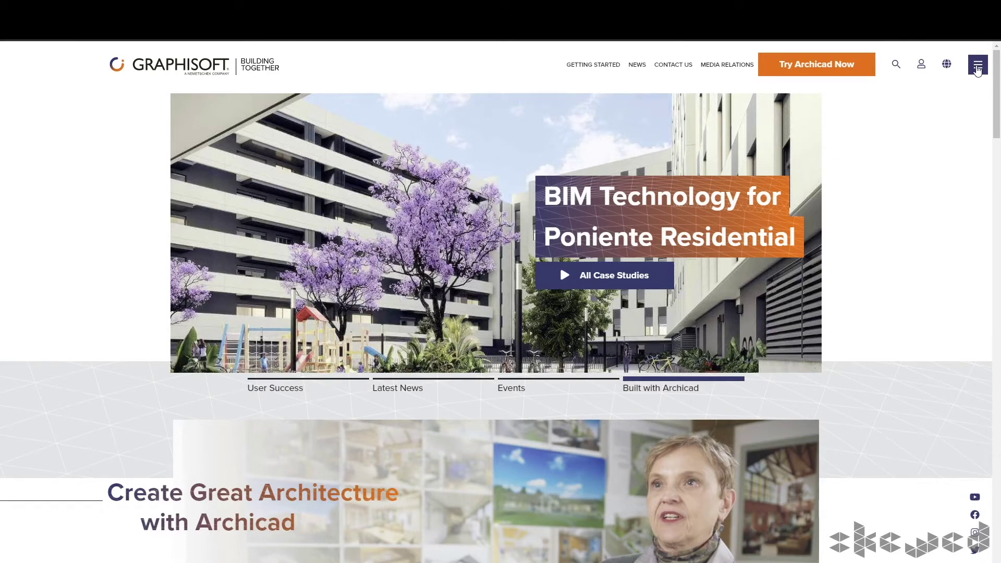
# Navigate the Graphisoft site via Support and Downloads to the BIM Content extension links
pyautogui.click(977, 65)
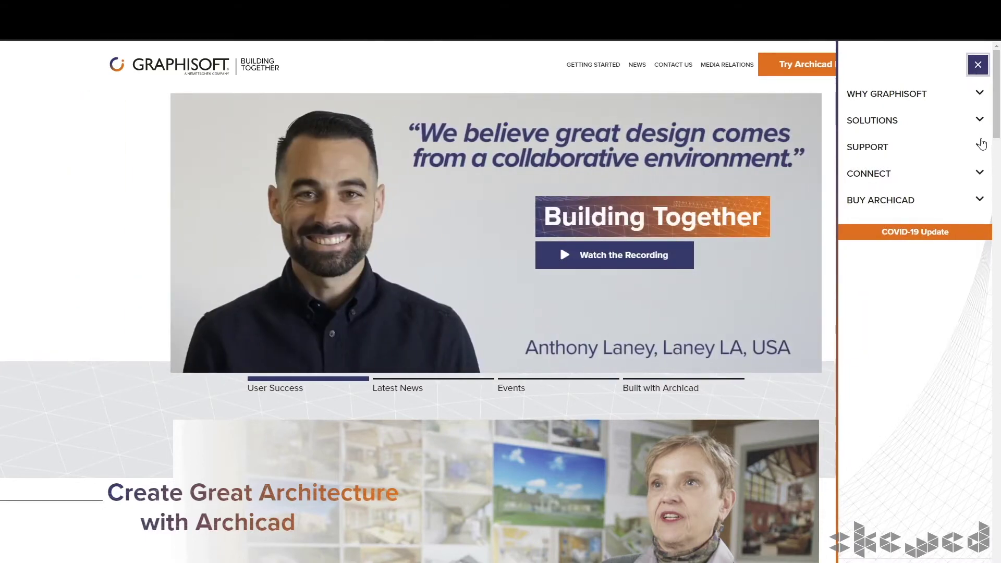
pyautogui.click(965, 152)
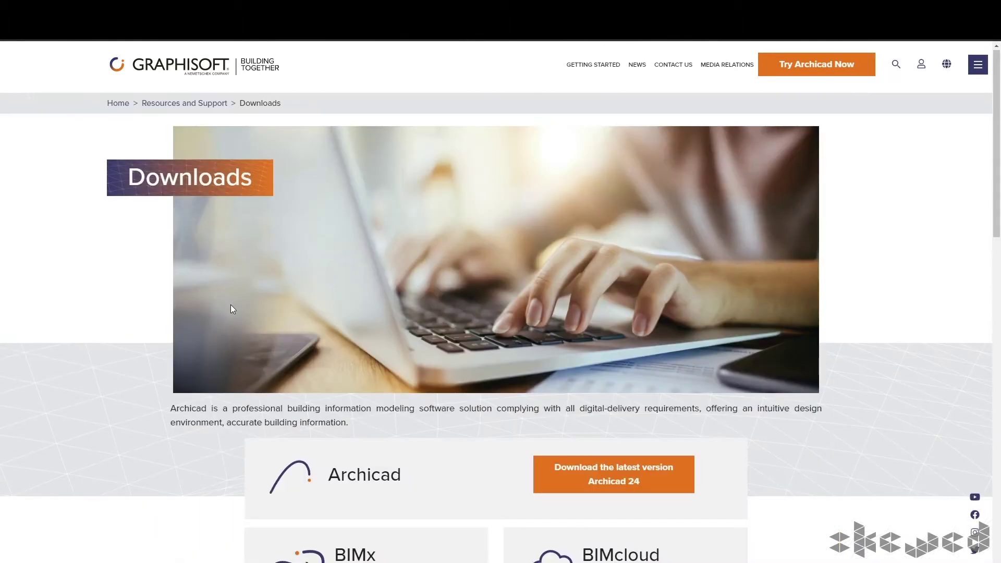
pyautogui.scroll(-4, 230, 304)
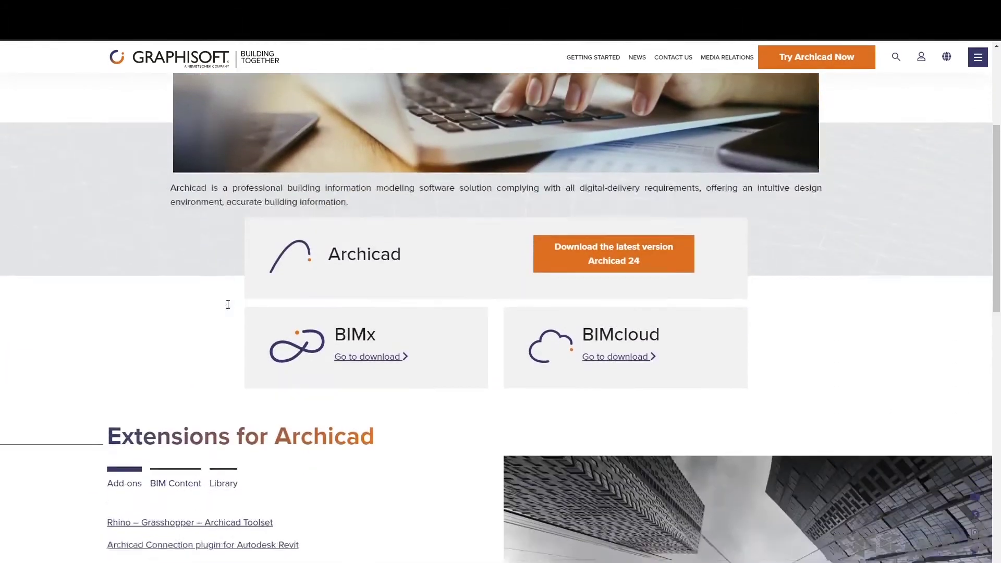
pyautogui.scroll(-5, 228, 304)
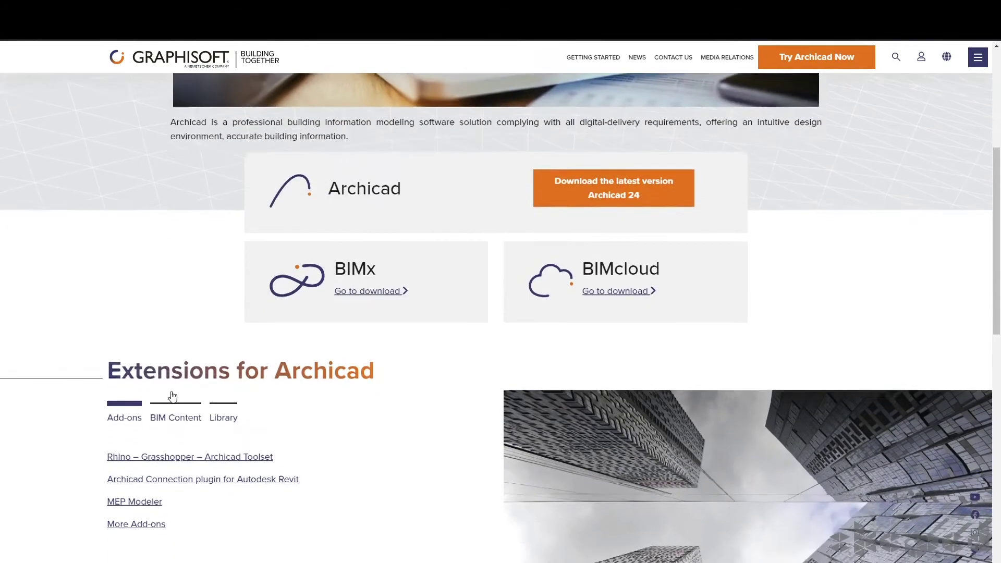
pyautogui.scroll(-2, 187, 337)
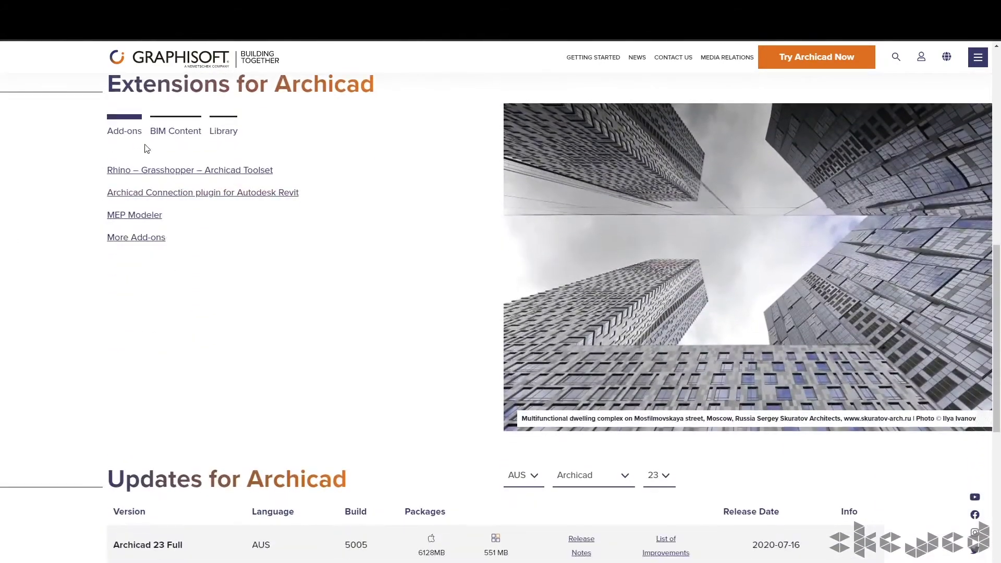
pyautogui.click(177, 130)
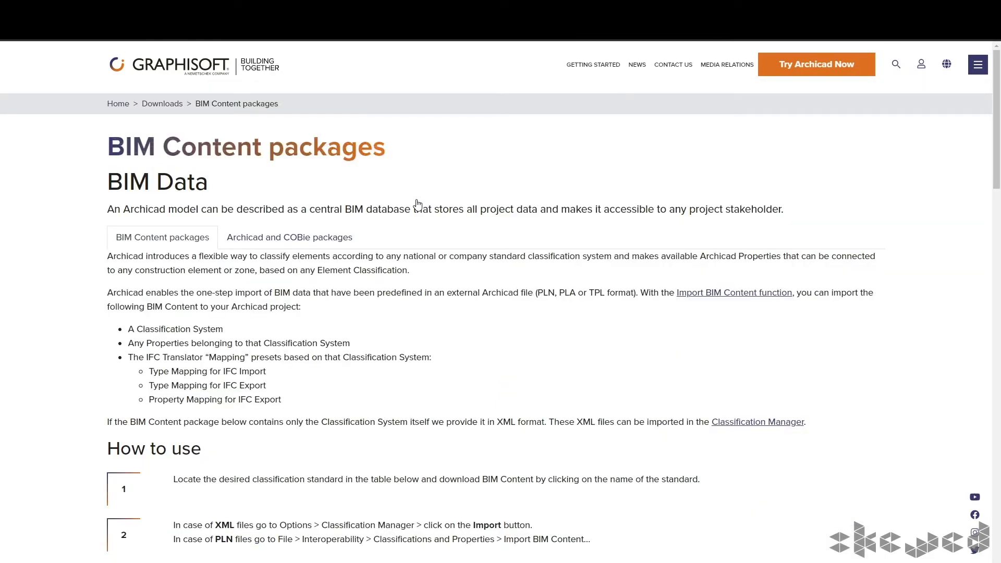
# Download the Uniclass 2015 (August 2020) XML file and verify it in the Downloads folder
pyautogui.scroll(-3, 336, 205)
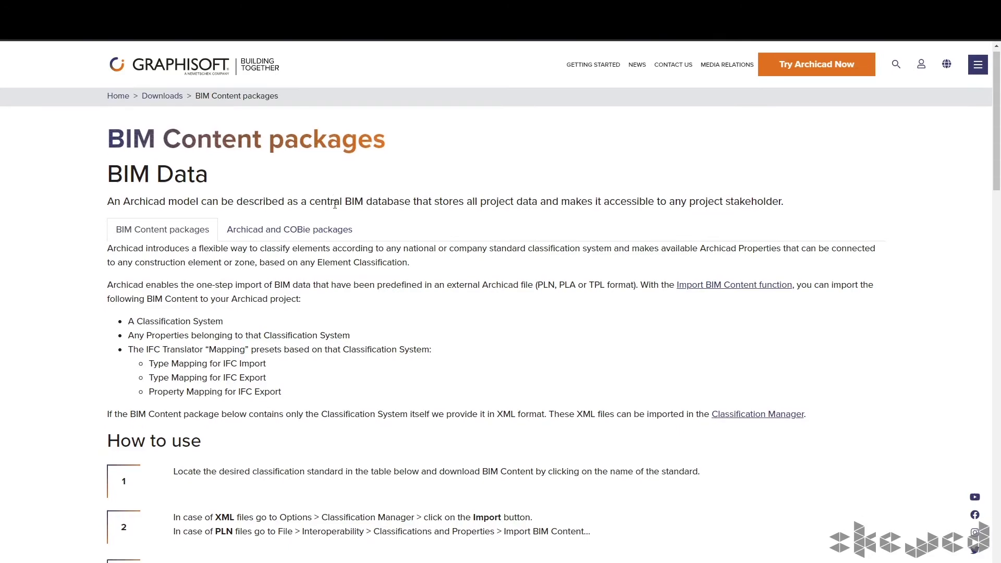
pyautogui.scroll(-7, 335, 205)
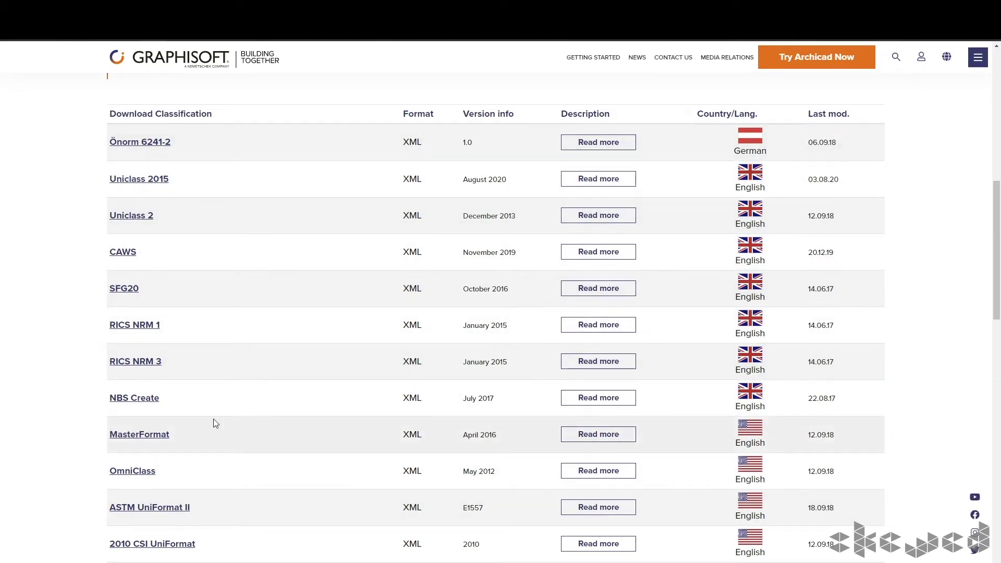
pyautogui.scroll(-1, 215, 420)
pyautogui.scroll(-2, 217, 420)
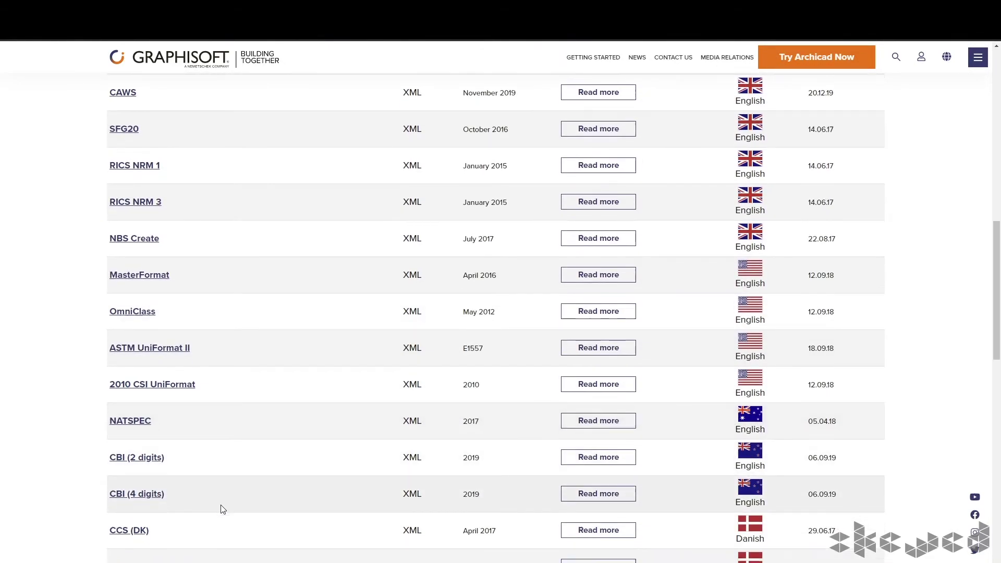
pyautogui.scroll(-3, 222, 508)
pyautogui.scroll(-1, 225, 501)
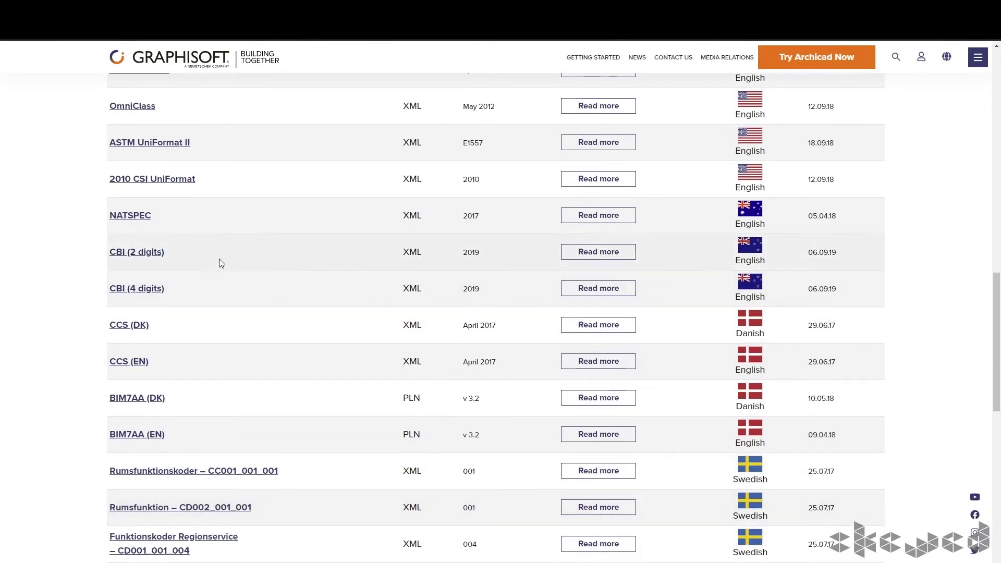
pyautogui.scroll(-6, 207, 270)
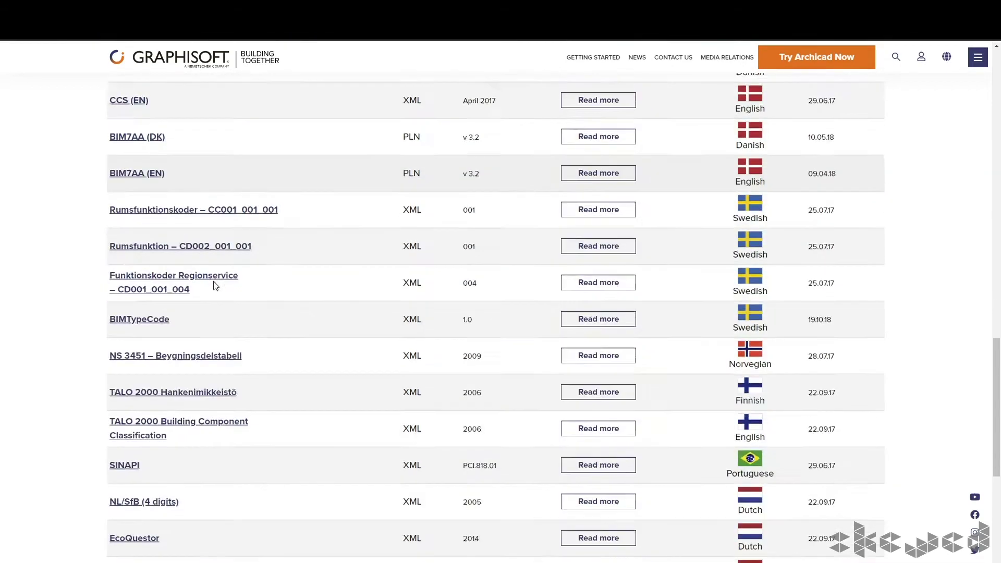
pyautogui.scroll(-3, 214, 284)
pyautogui.scroll(15, 215, 281)
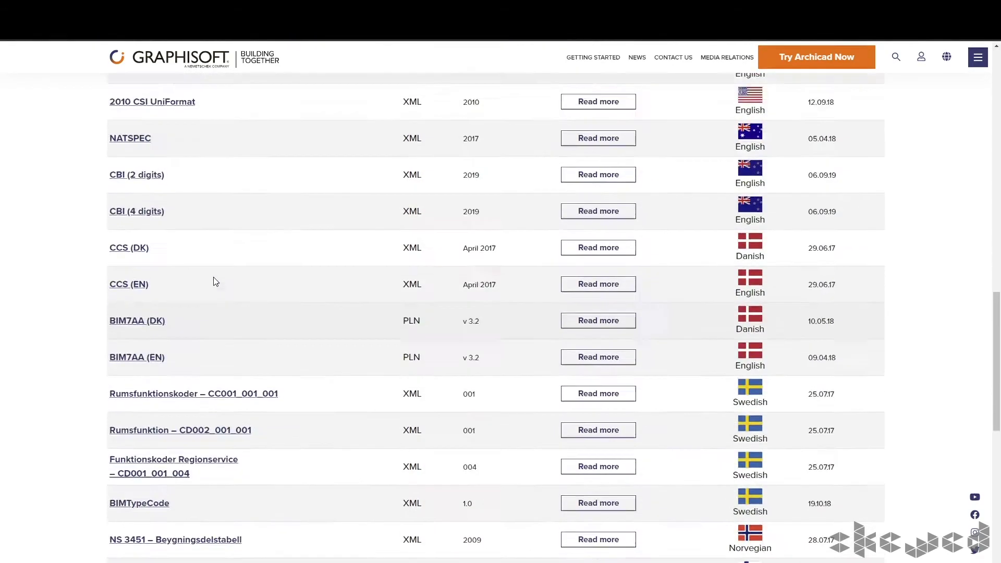
pyautogui.scroll(2, 215, 281)
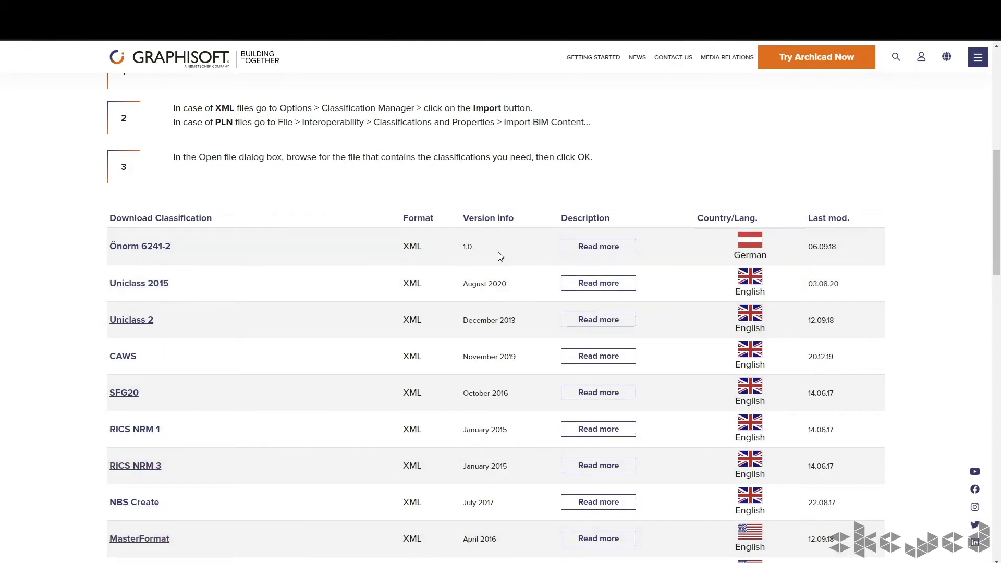
pyautogui.hotkey('alt', 'Tab')
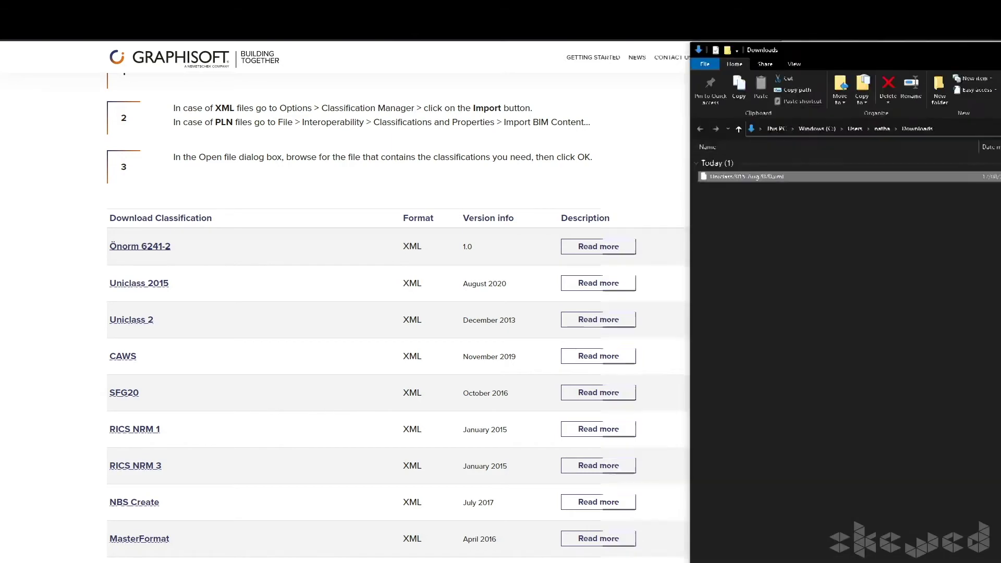
pyautogui.click(858, 49)
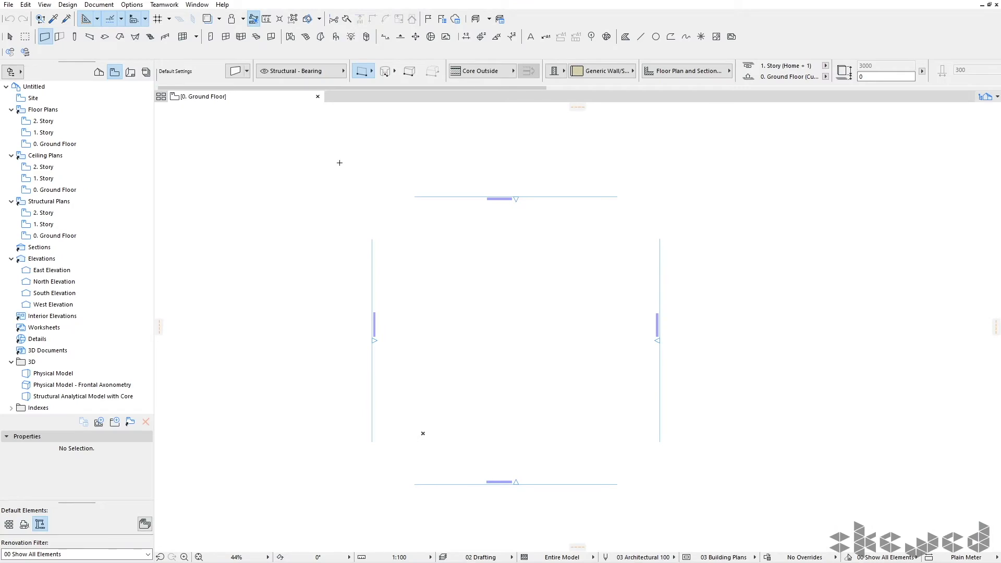
# Import Uniclass2015_Aug2020.xml through the Classification Manager
pyautogui.click(132, 5)
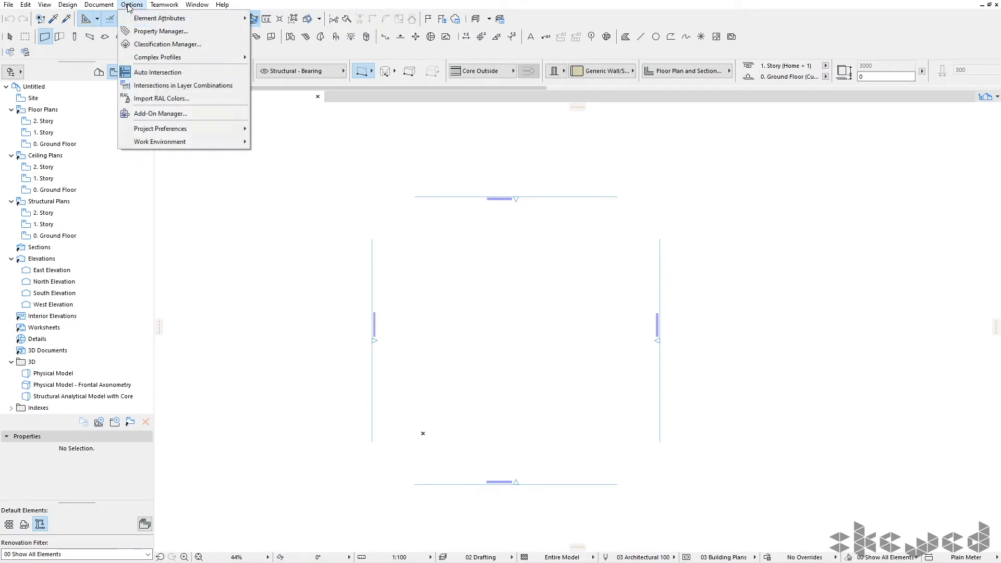
pyautogui.click(148, 45)
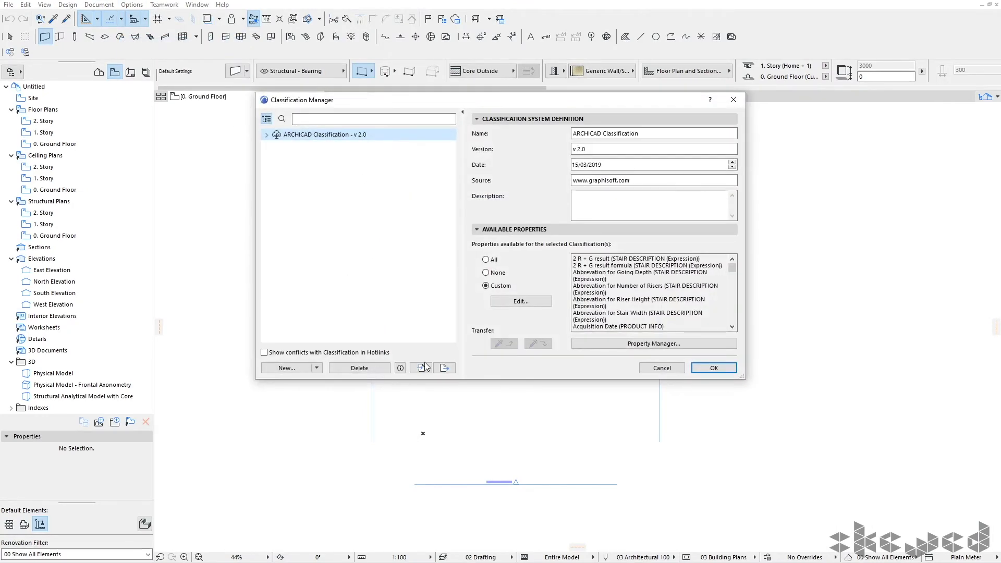
pyautogui.click(421, 368)
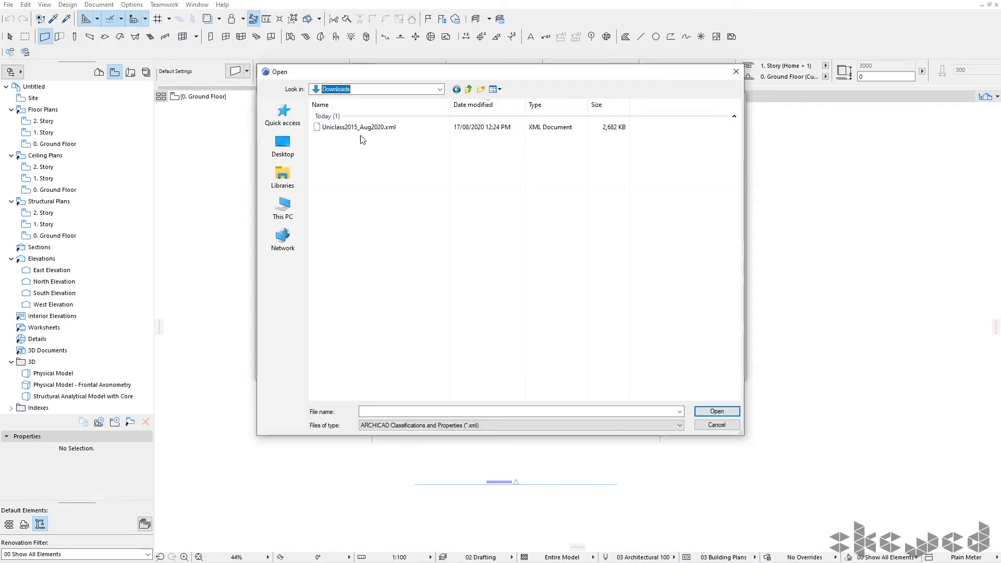
pyautogui.click(349, 127)
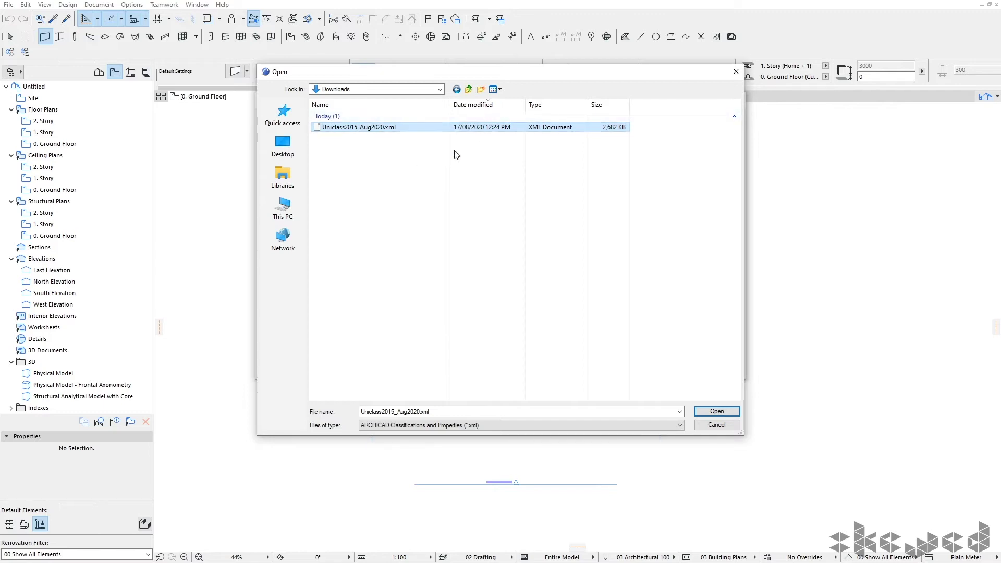
pyautogui.click(717, 412)
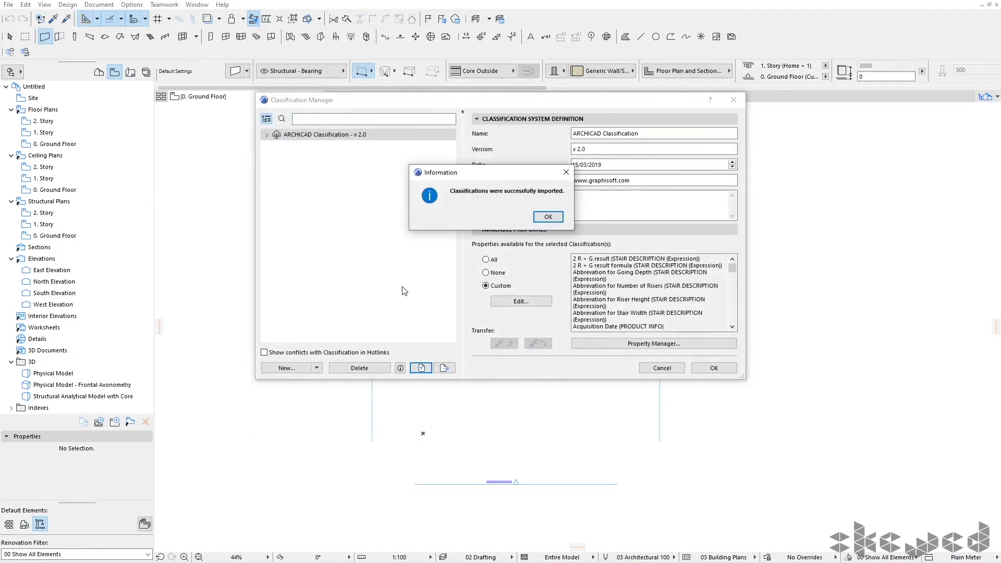
pyautogui.click(545, 218)
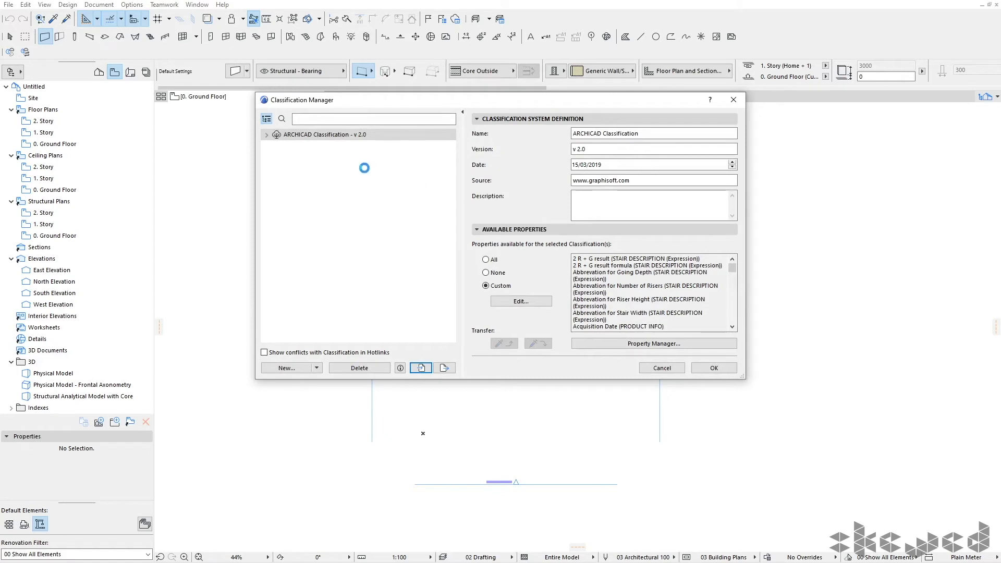
# Inspect the UniClass 2015 groups Ac Activities and SL Spaces/ locations, then confirm the manager
pyautogui.click(267, 146)
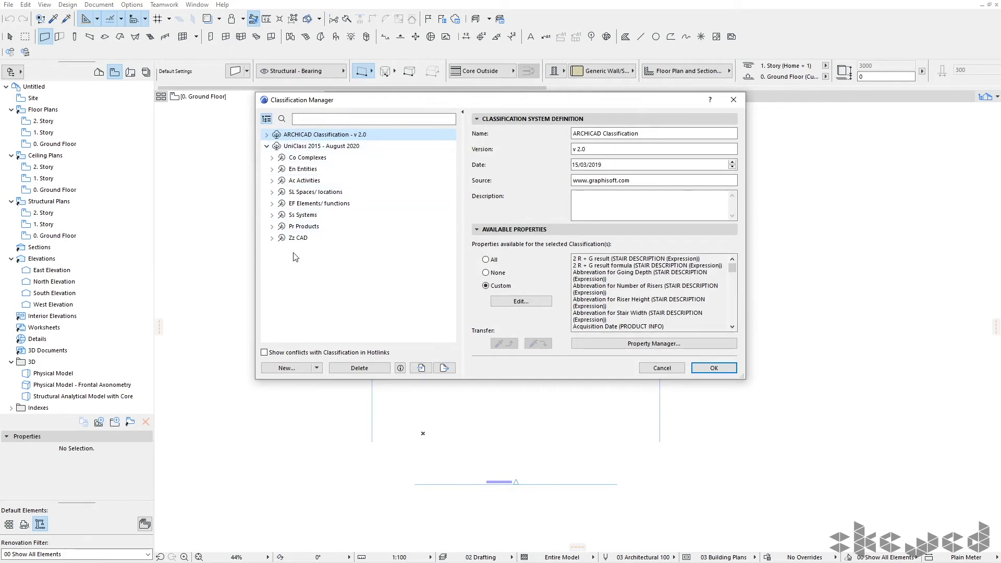
pyautogui.click(302, 180)
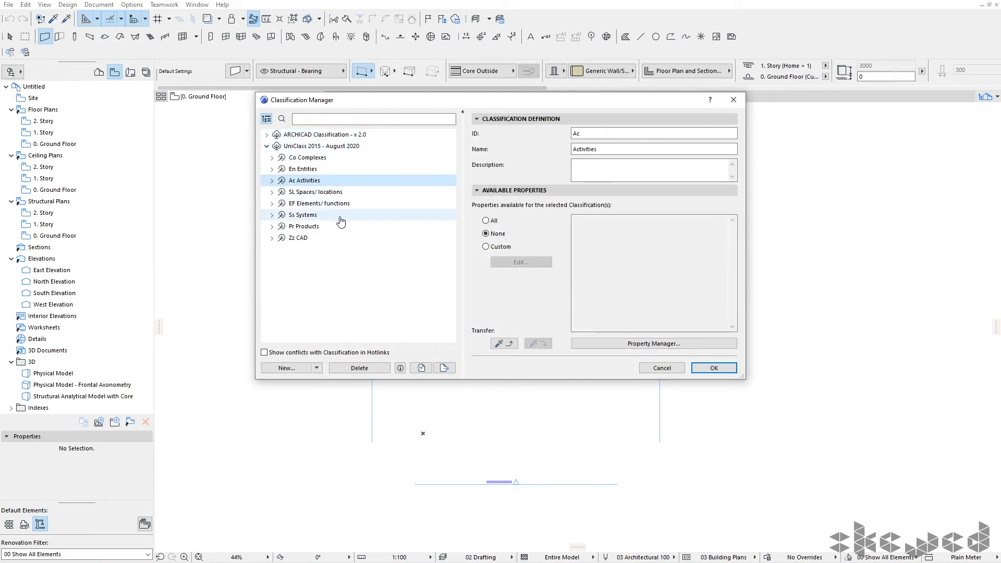
pyautogui.click(305, 191)
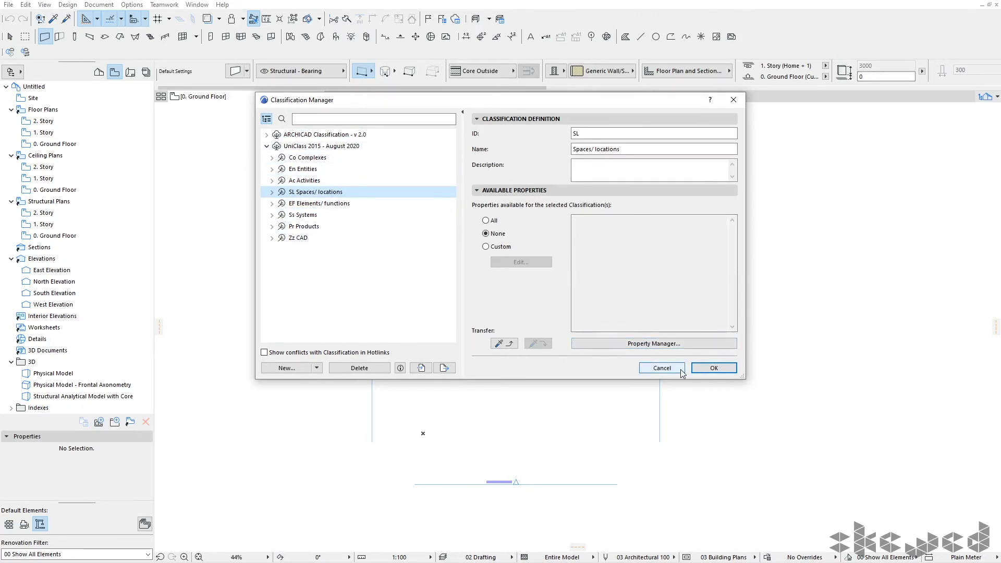
pyautogui.click(714, 367)
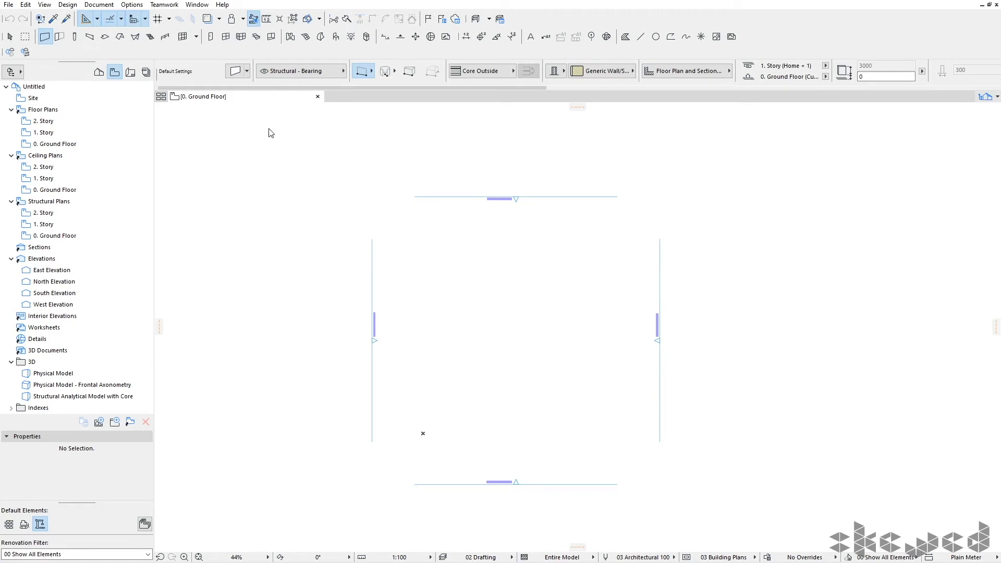
# Enable UniClass 2015 in Wall Default Settings and assign it EF > EF_25 > EF_25_10 Walls
pyautogui.click(236, 71)
pyautogui.click(236, 71)
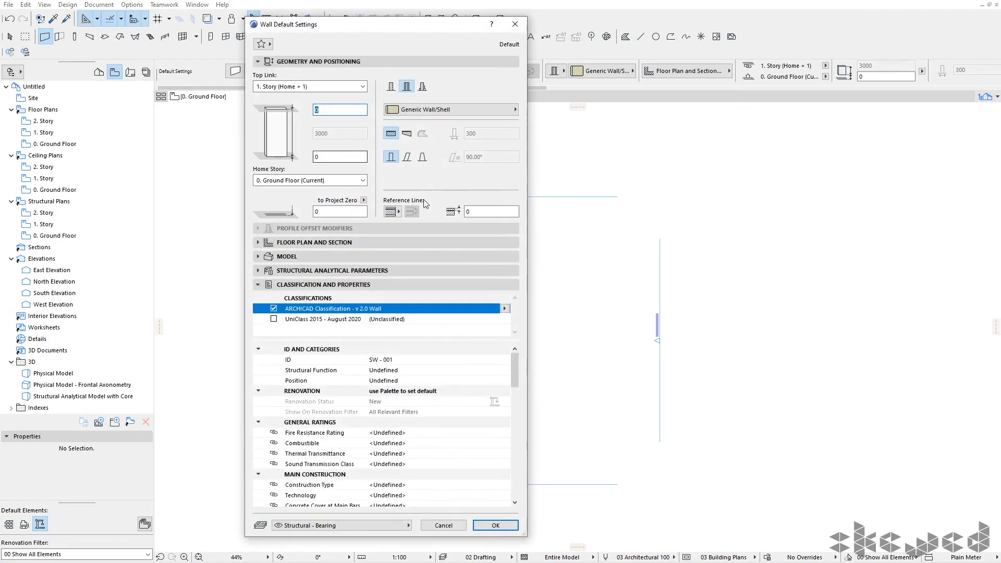
pyautogui.click(274, 319)
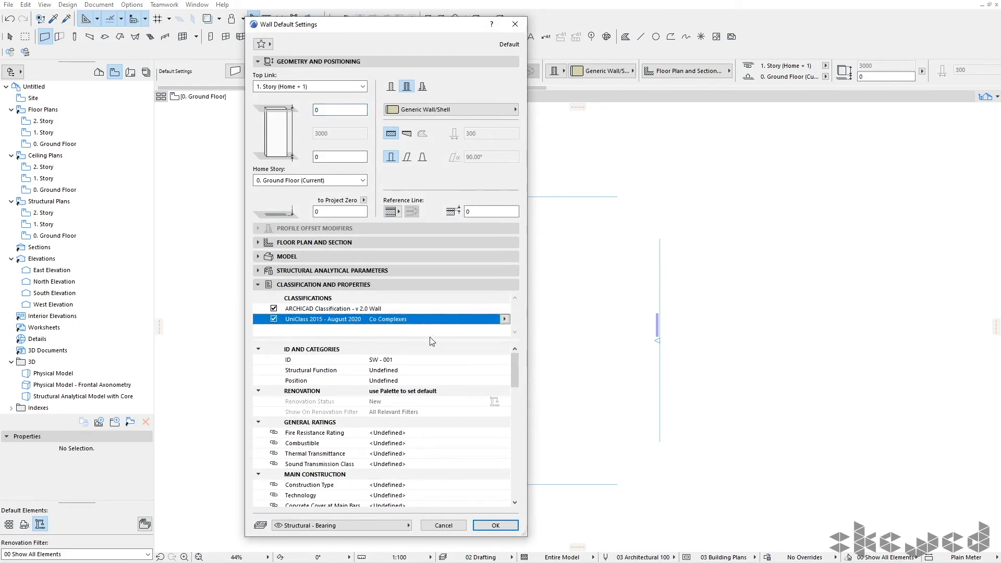
pyautogui.click(505, 319)
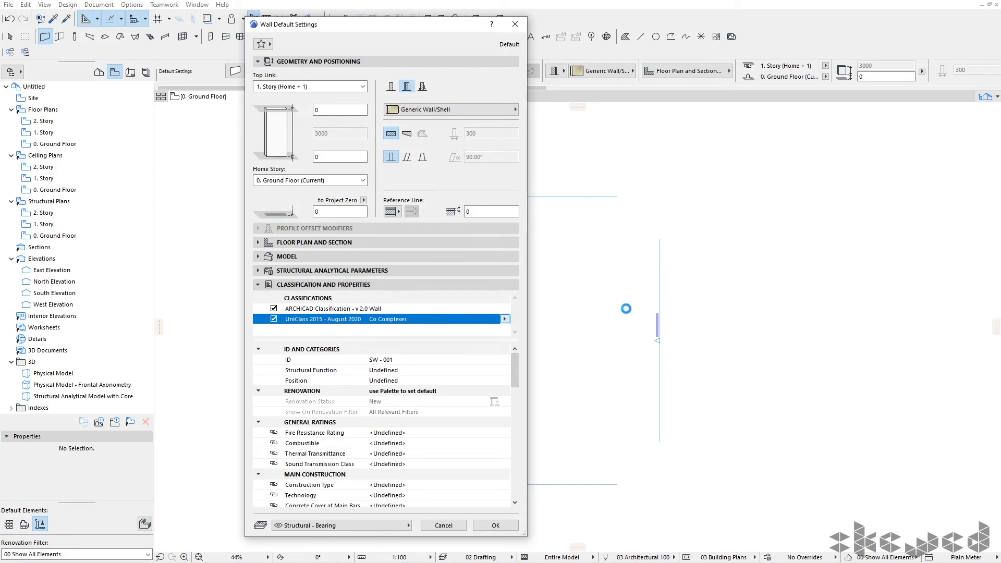
pyautogui.click(505, 319)
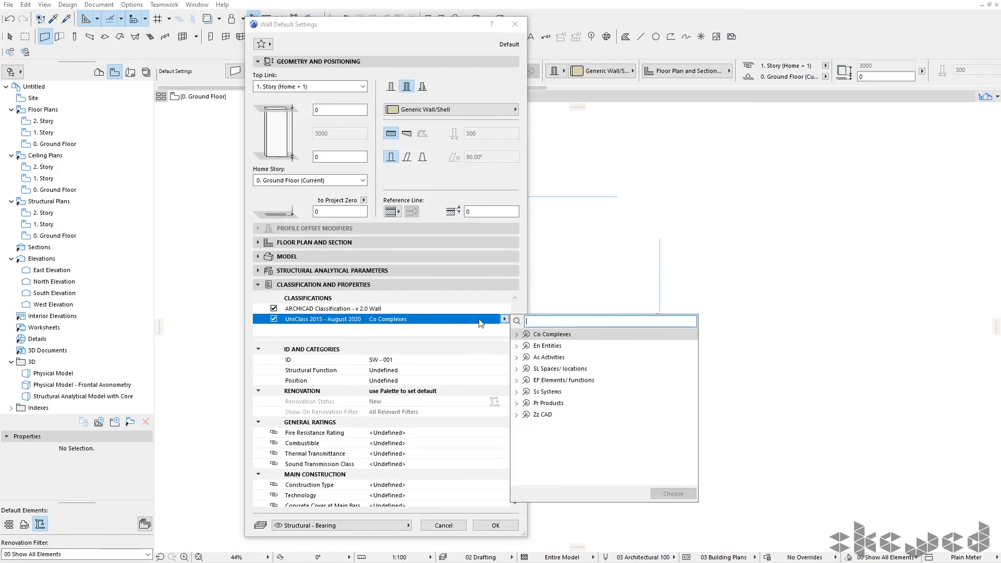
pyautogui.click(517, 380)
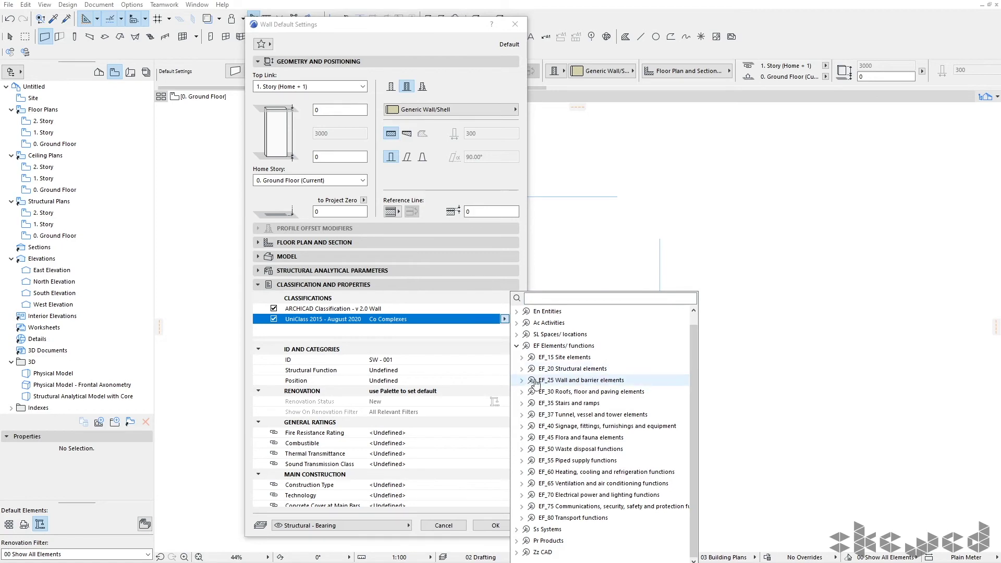
pyautogui.click(520, 381)
pyautogui.click(560, 358)
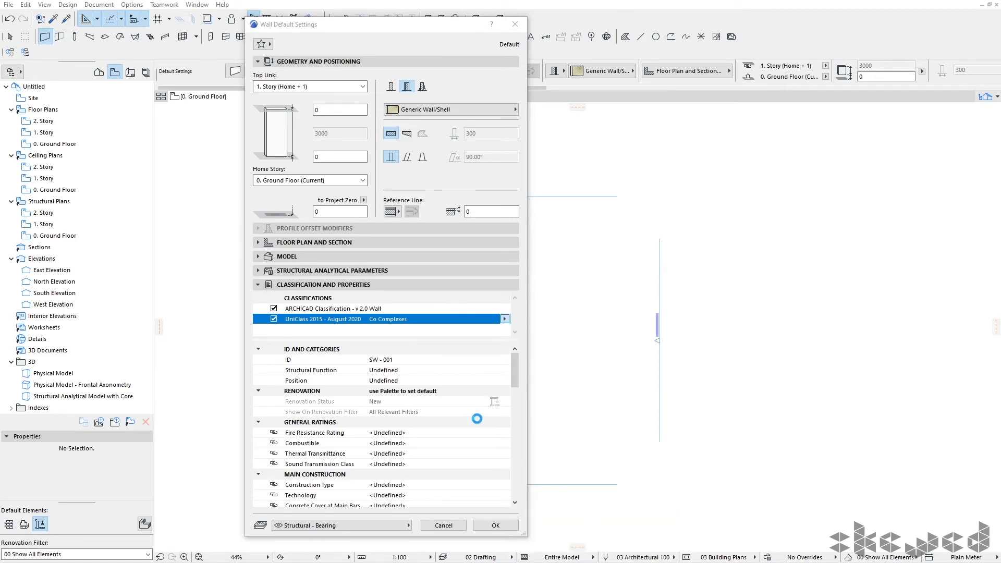
pyautogui.click(422, 322)
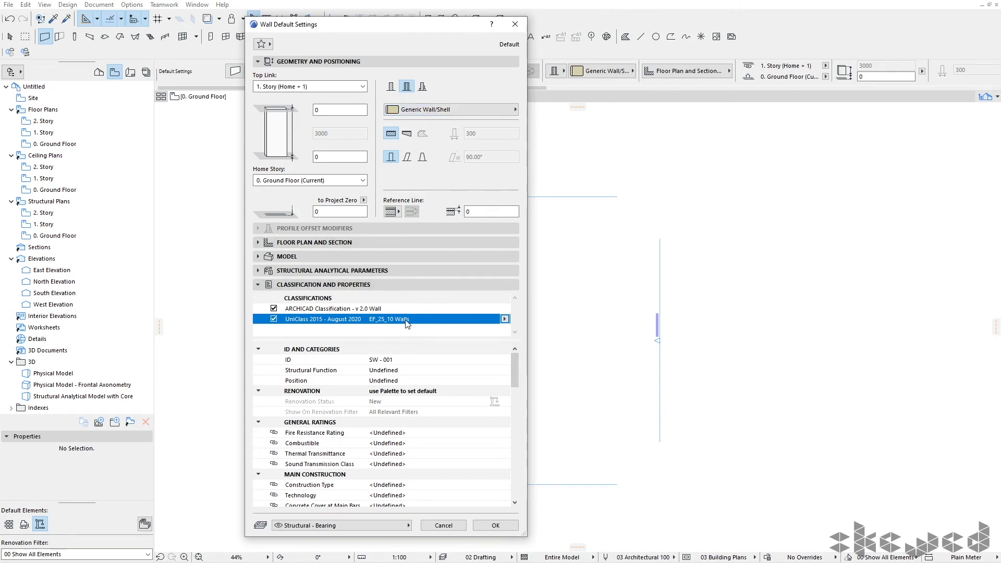
pyautogui.click(496, 526)
# Draw a straight horizontal wall between two points across the middle of the plan
pyautogui.click(428, 307)
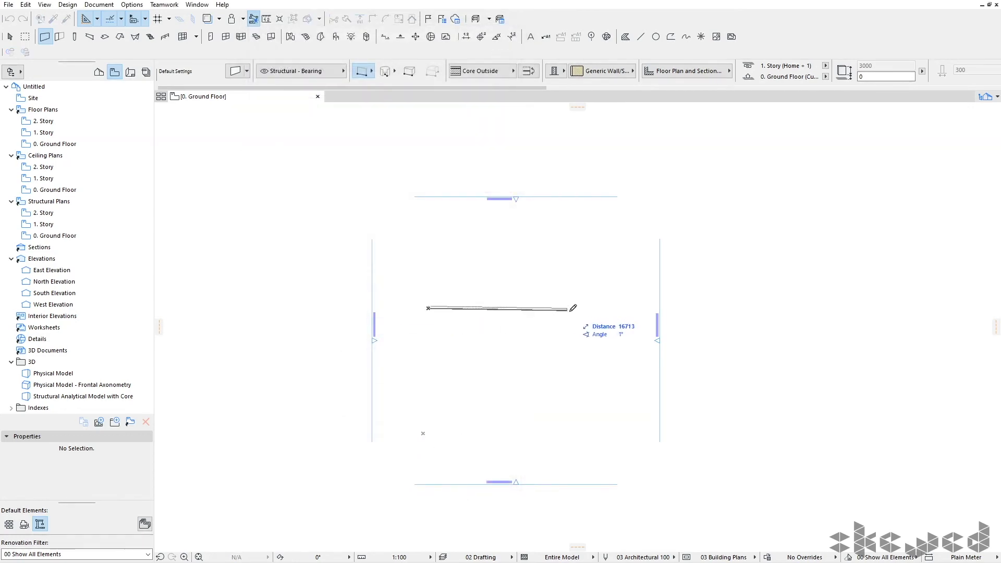
pyautogui.click(580, 307)
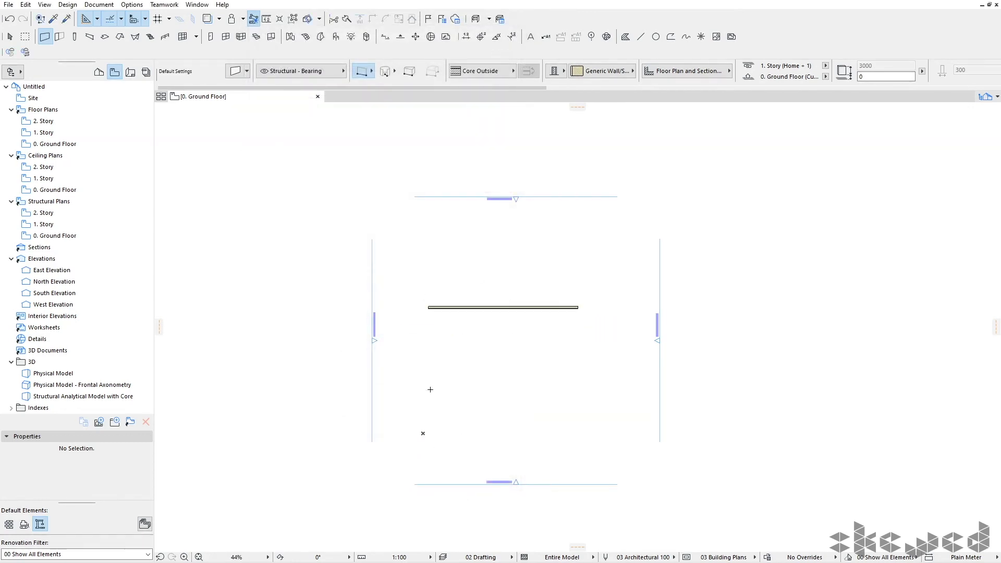